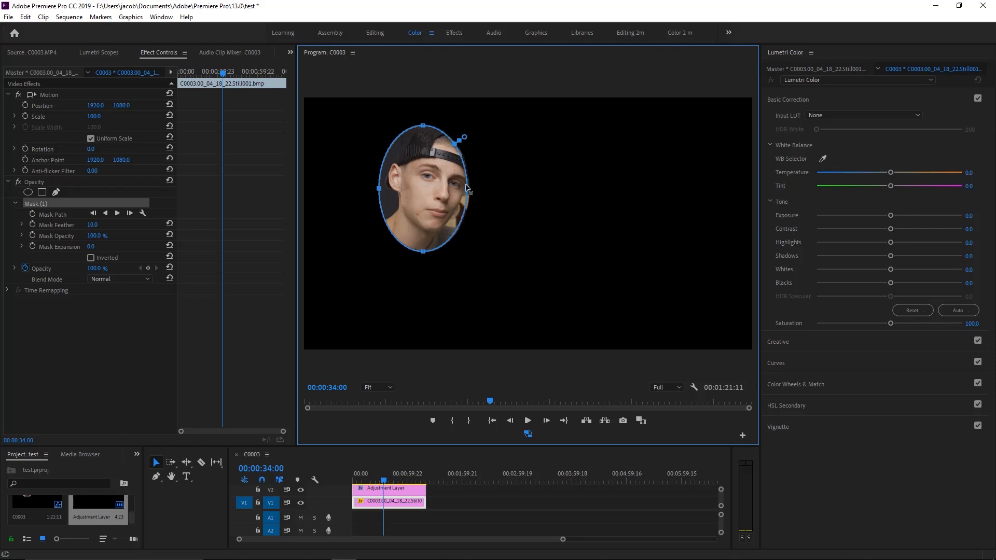
Step: Tighten the elliptical opacity mask to a small circle that covers only the facial skin
left_click_drag(427, 251, 426, 228)
left_click_drag(386, 181, 398, 180)
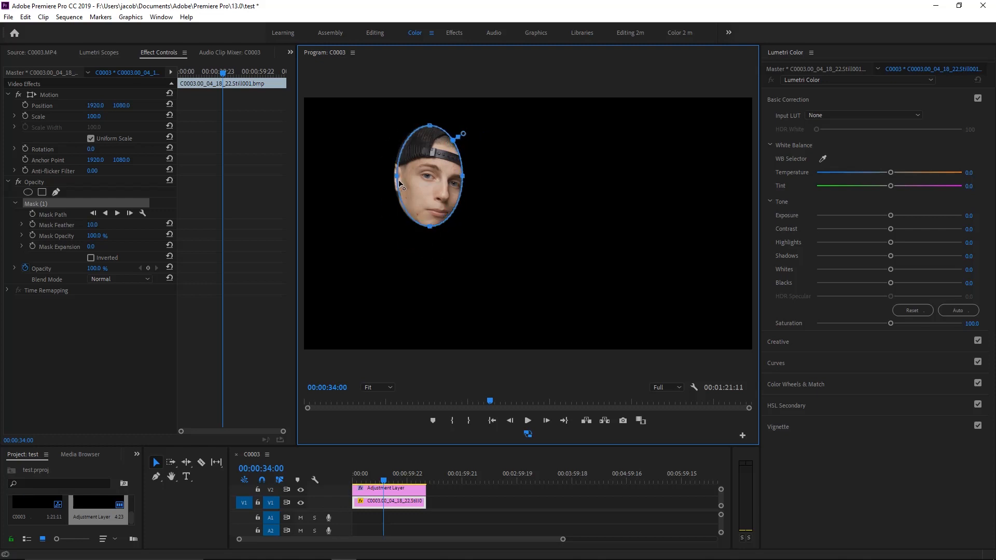
left_click_drag(430, 125, 430, 160)
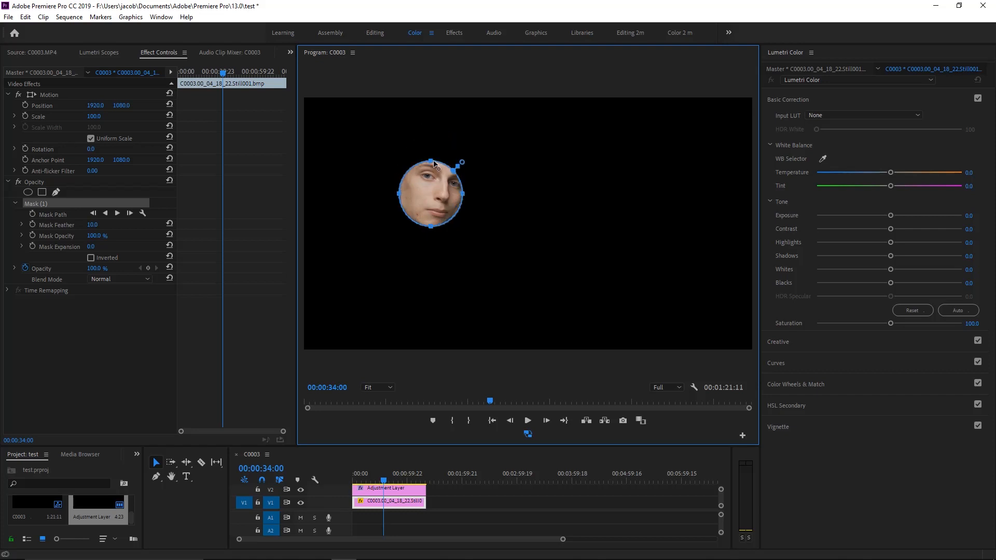
left_click_drag(462, 192, 459, 195)
Step: Examine the masked skin on the Waveform (Luma) and Vectorscope YUV displays of the Lumetri Scopes
left_click(105, 51)
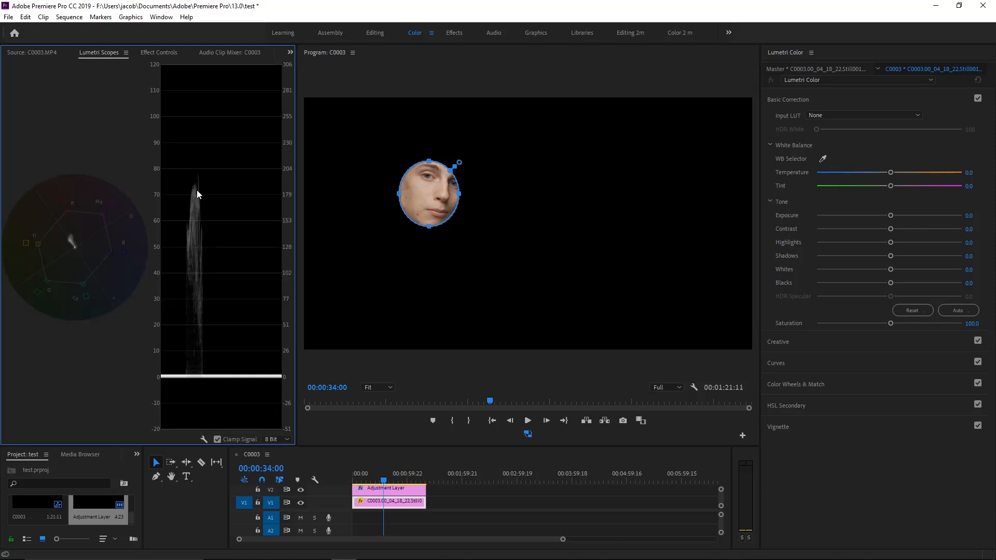
right_click(188, 124)
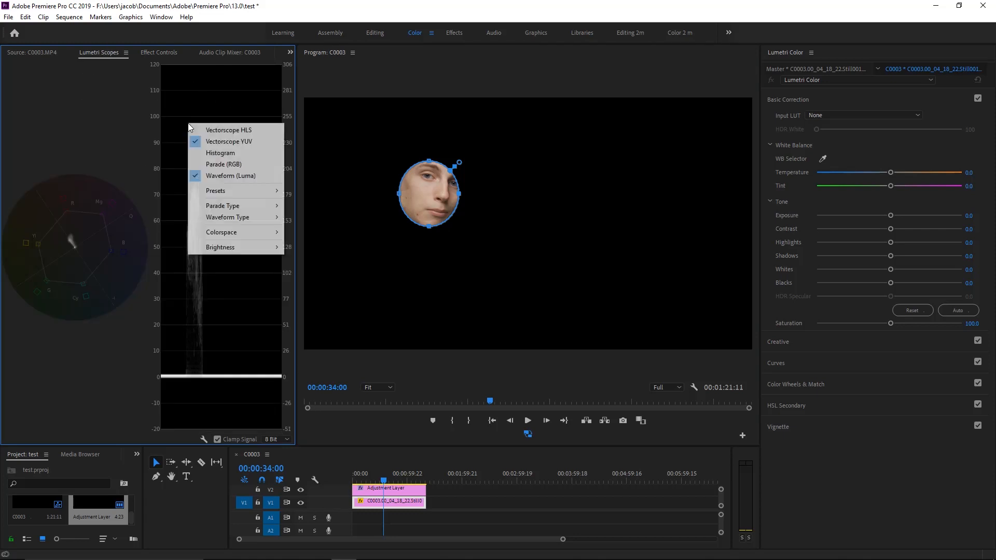
left_click(207, 179)
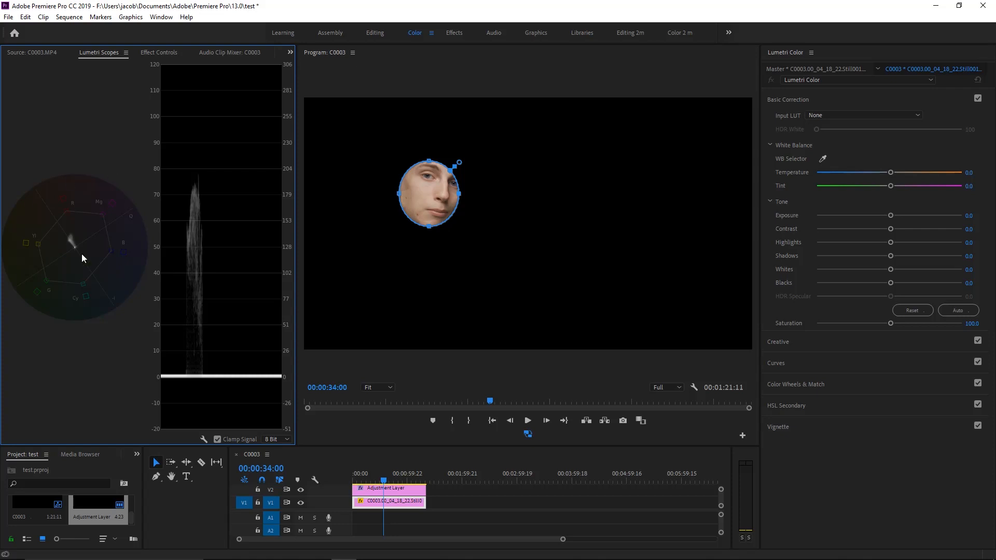
right_click(73, 229)
left_click(86, 157)
Step: Try the masked still's tint at 100 and -100 to compare how the vectorscope trace moves
left_click_drag(890, 185, 974, 186)
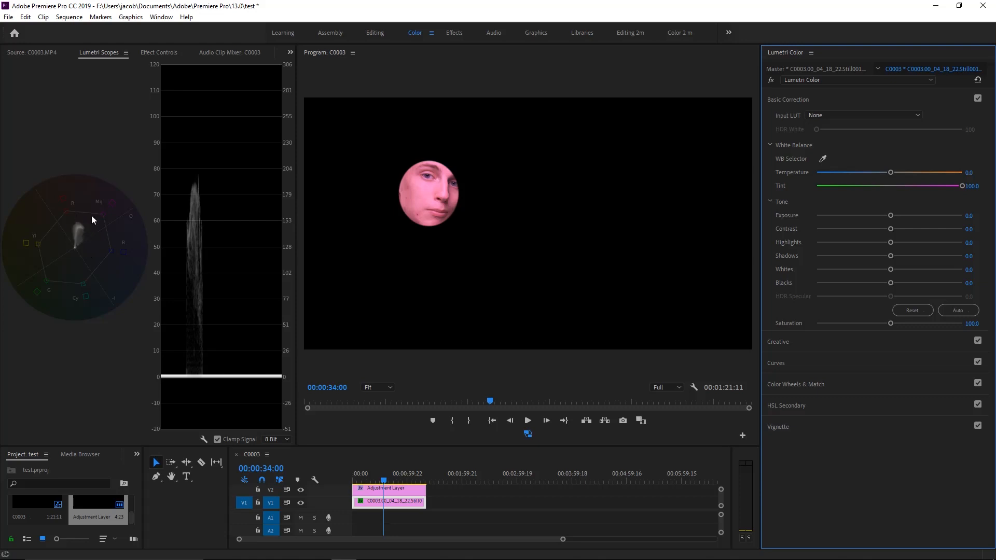
left_click_drag(833, 186, 737, 190)
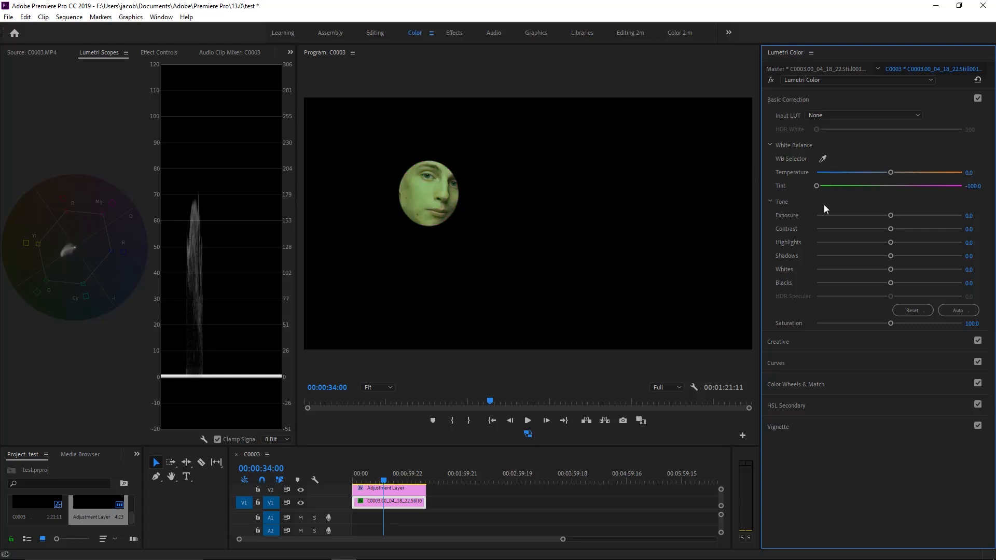
left_click(893, 185)
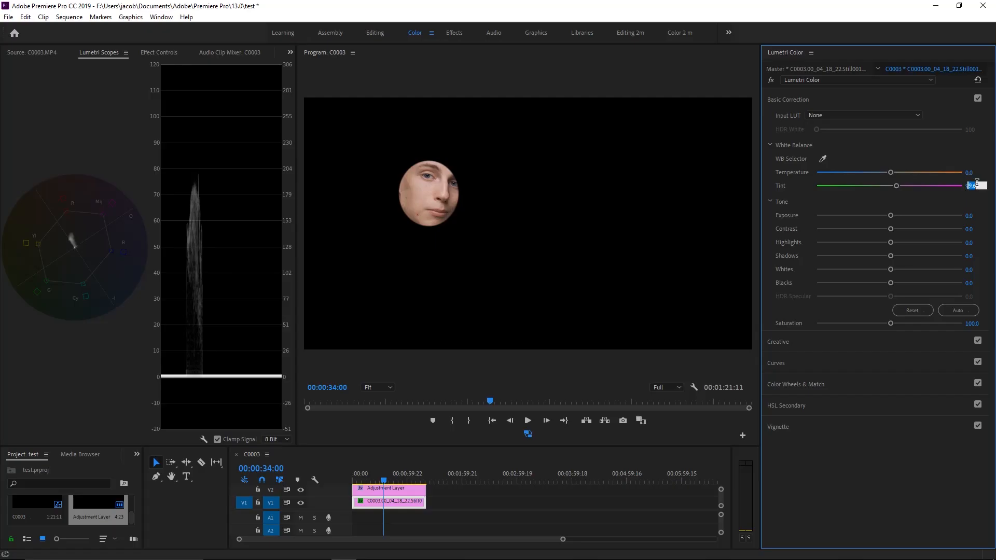
Step: Set the masked still's white balance tint to 10
left_click(975, 186)
type("100")
key("Return")
left_click(971, 187)
type("0")
key("Return")
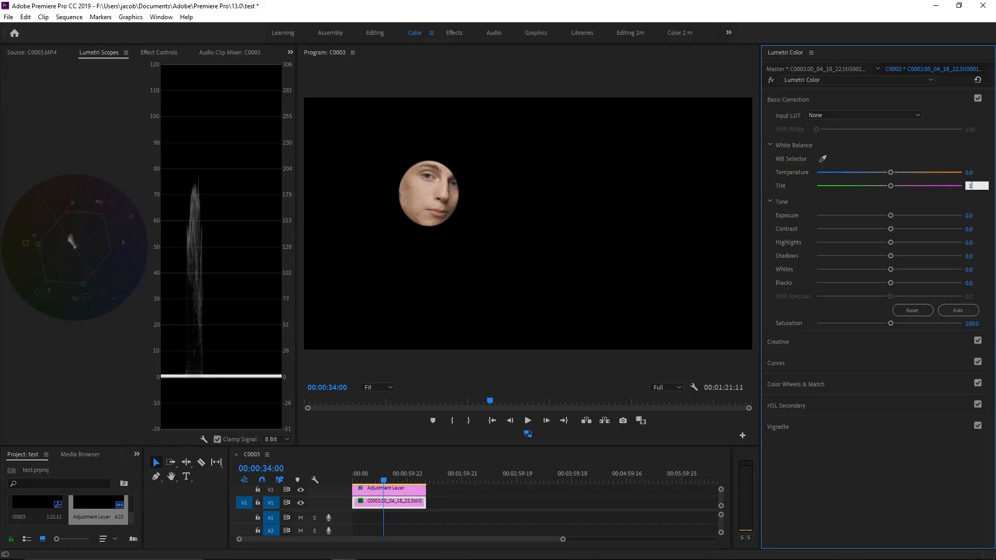
key("ctrl+z")
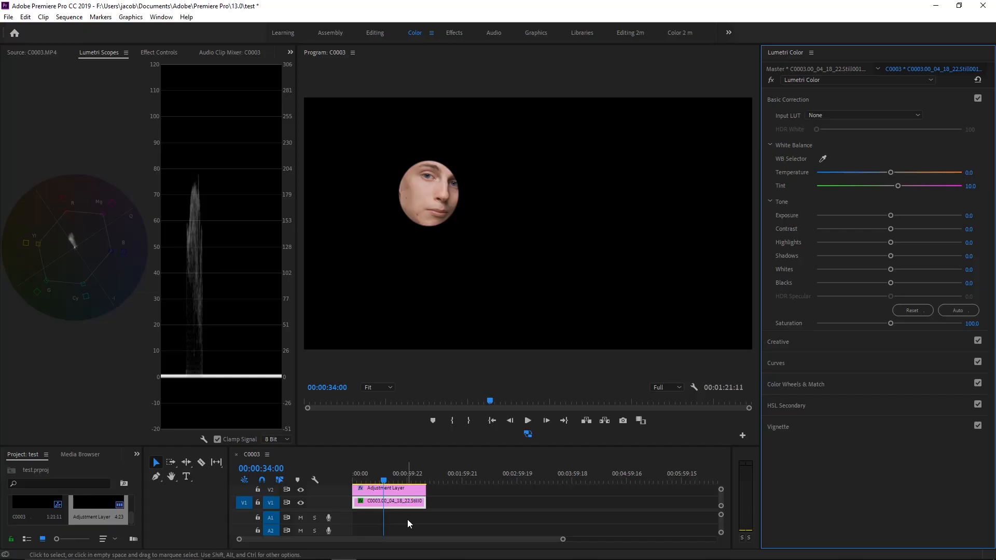
Step: Delete the opacity mask from the still clip so the full frame shows again
left_click(409, 505)
left_click(159, 53)
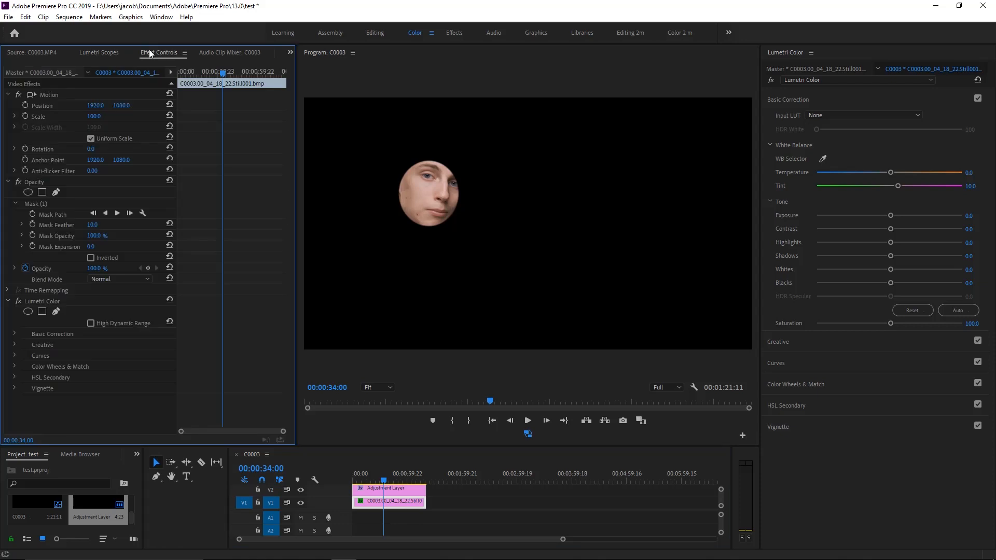
left_click(76, 203)
key("Delete")
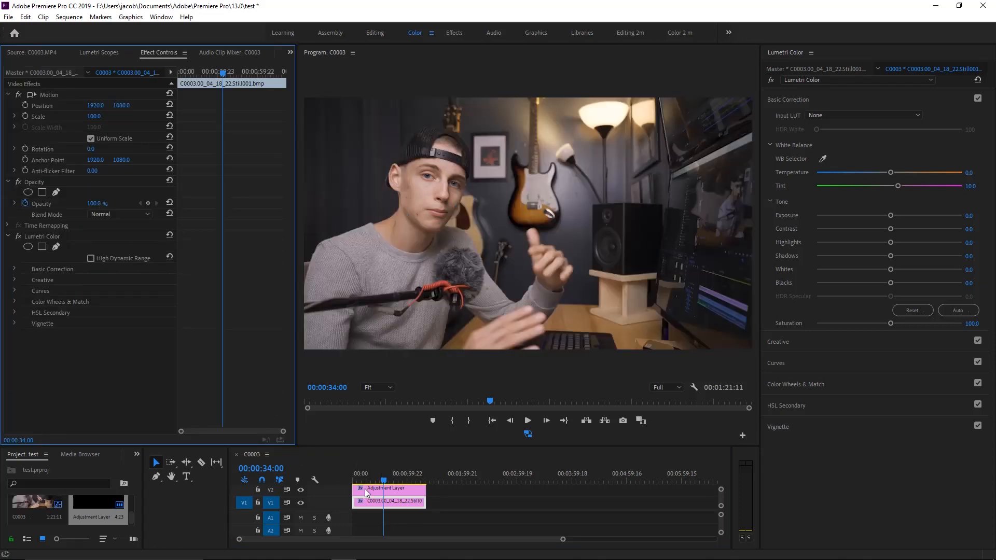
Step: Shape the adjustment layer's white RGB curve into a gentle S with slightly raised highlights, slightly lowered shadows and an adjusted black point
left_click(394, 488)
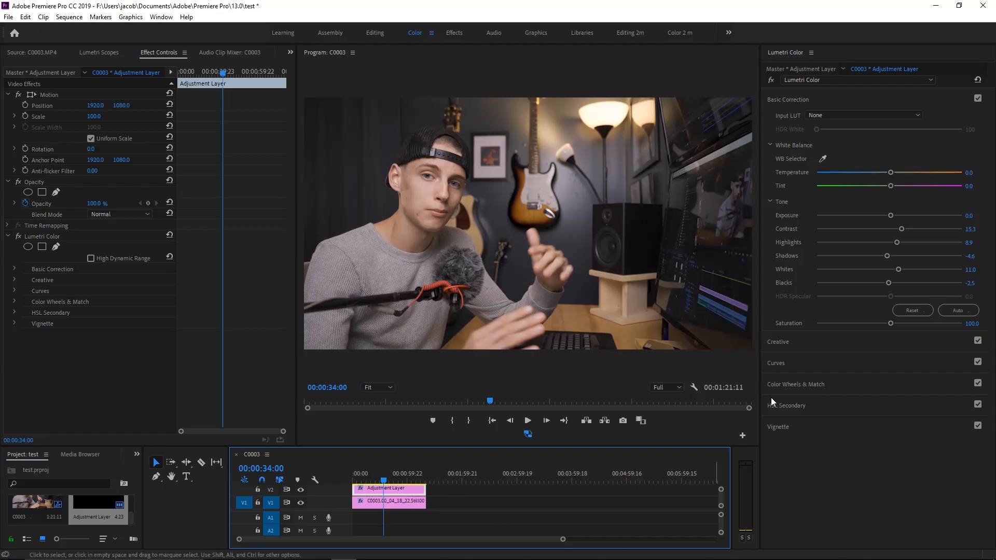
left_click(780, 361)
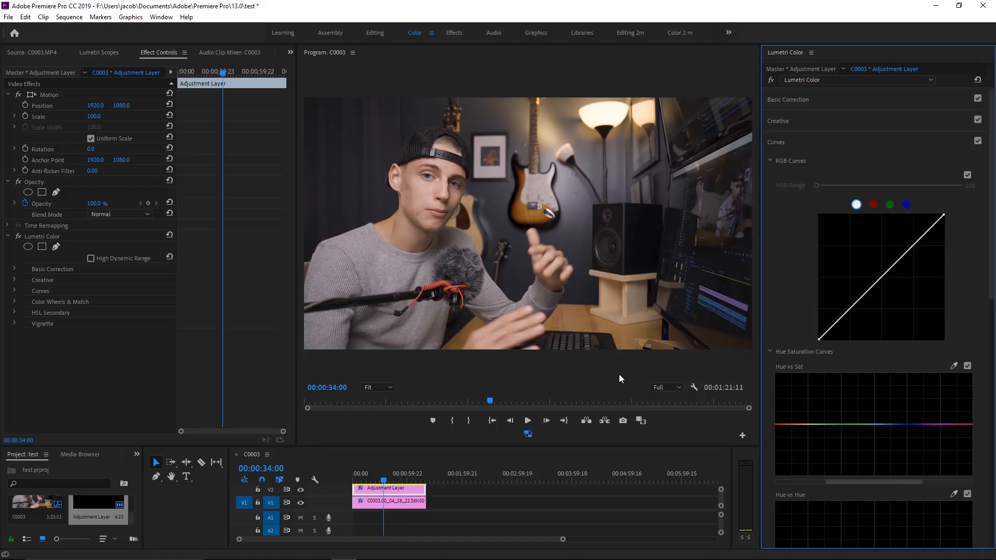
left_click(381, 490)
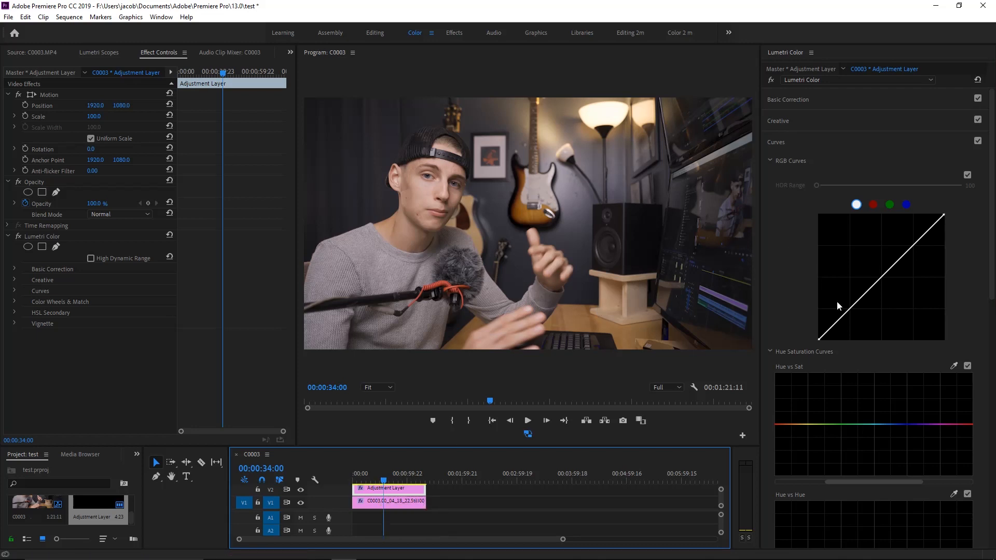
left_click(849, 310)
left_click(905, 252)
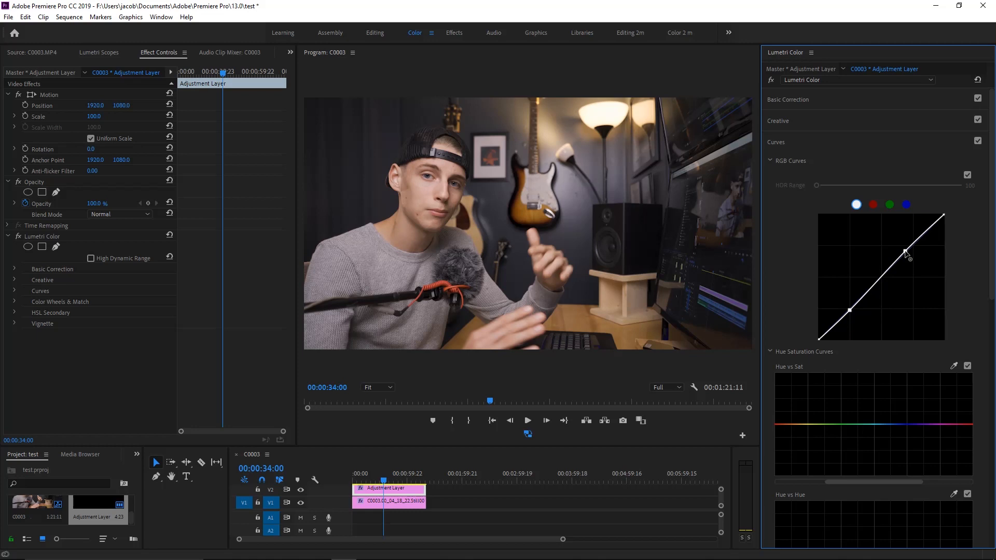
left_click_drag(906, 252, 919, 236)
mouse_move(851, 311)
left_mouse_down()
mouse_move(849, 299)
mouse_move(850, 309)
left_mouse_up()
left_click_drag(819, 339, 825, 336)
Step: Try raising the whole Hue vs Sat and Hue vs Hue curves with a single point, and reset both
scroll(820, 183, "down", 5)
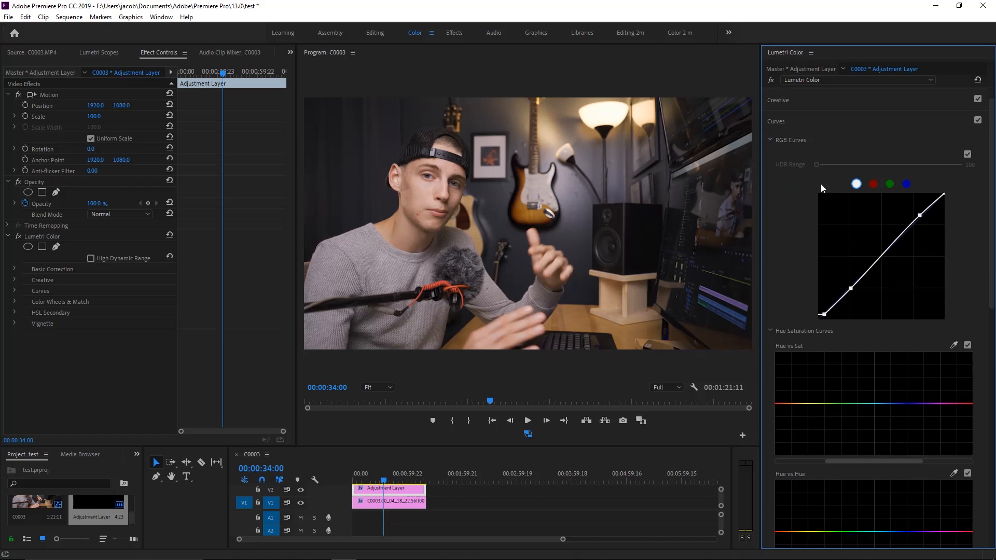
scroll(789, 207, "down", 1)
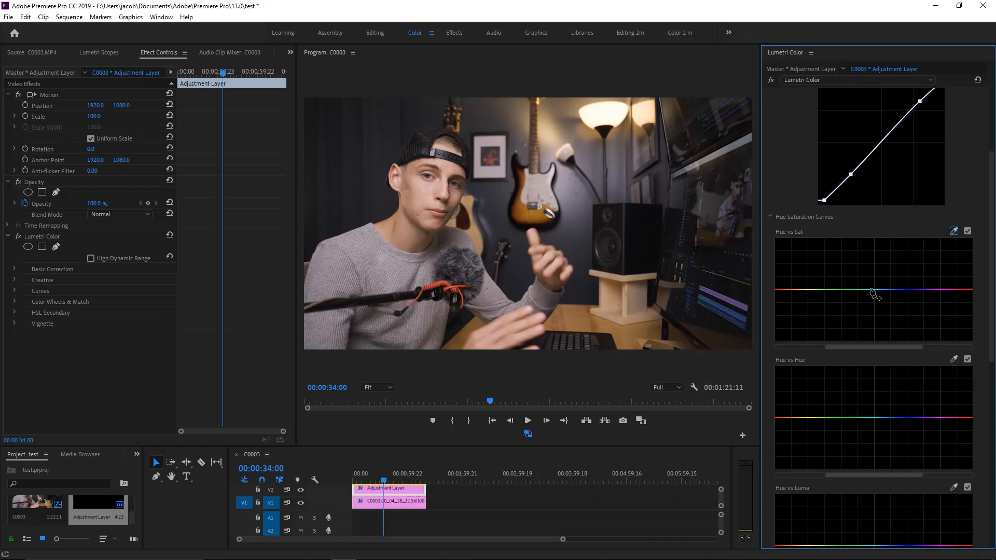
mouse_move(873, 290)
left_mouse_down()
mouse_move(873, 336)
mouse_move(873, 278)
left_mouse_up()
double_click(874, 278)
left_click_drag(871, 418, 867, 394)
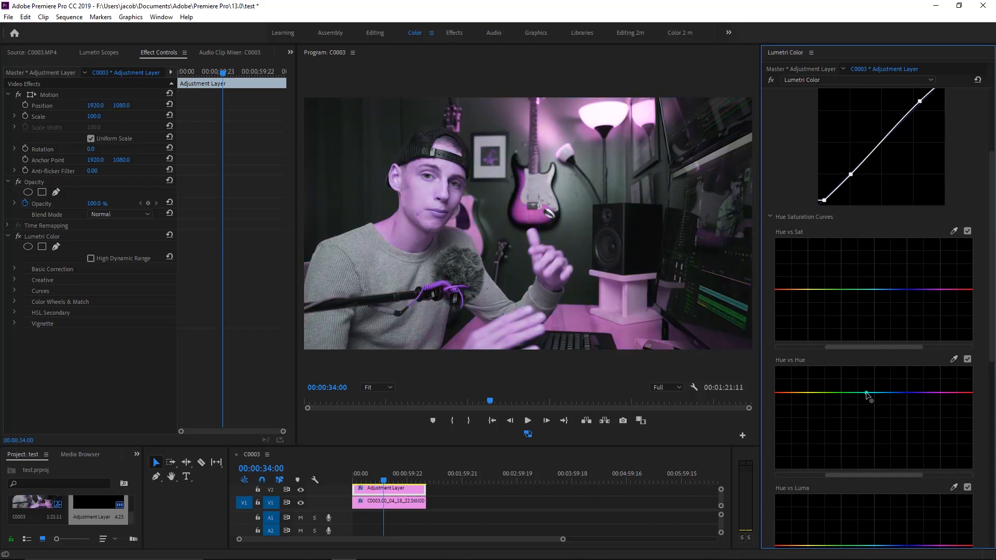
double_click(883, 389)
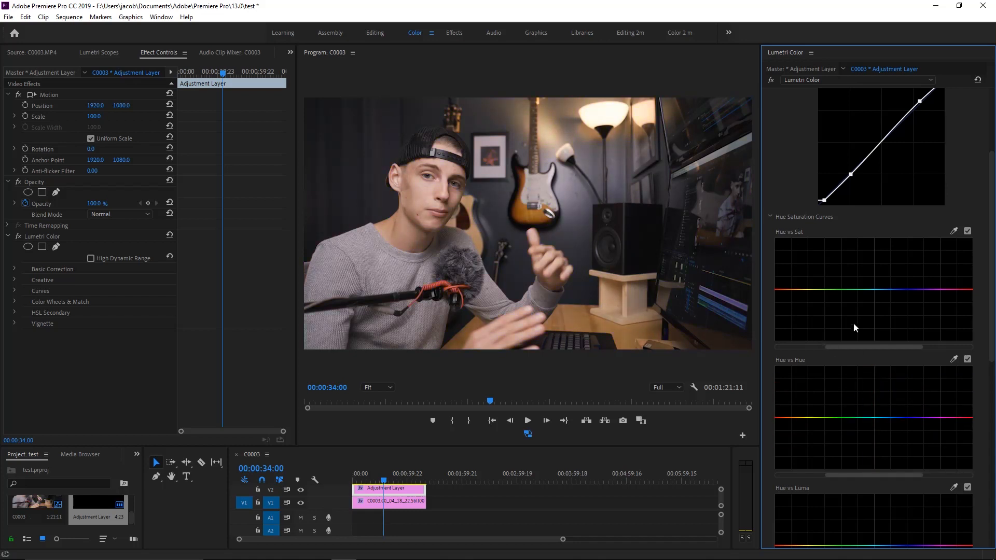
Step: Add control points across the Hue vs Sat curve and slightly raise the saturation of the blues and reds
left_click(921, 290)
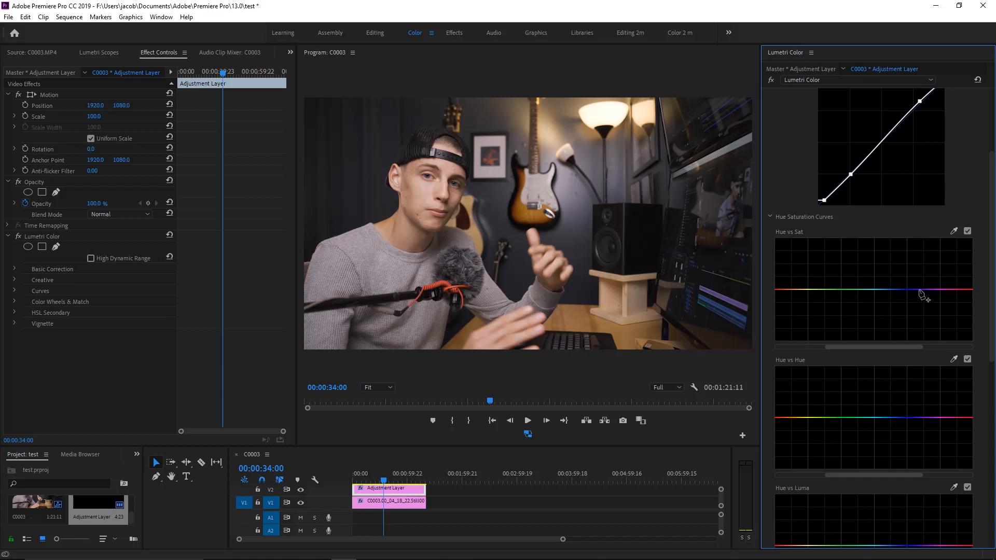
left_click(854, 290)
left_click_drag(887, 291, 887, 295)
left_click(799, 289)
left_click(961, 290)
left_click(782, 289)
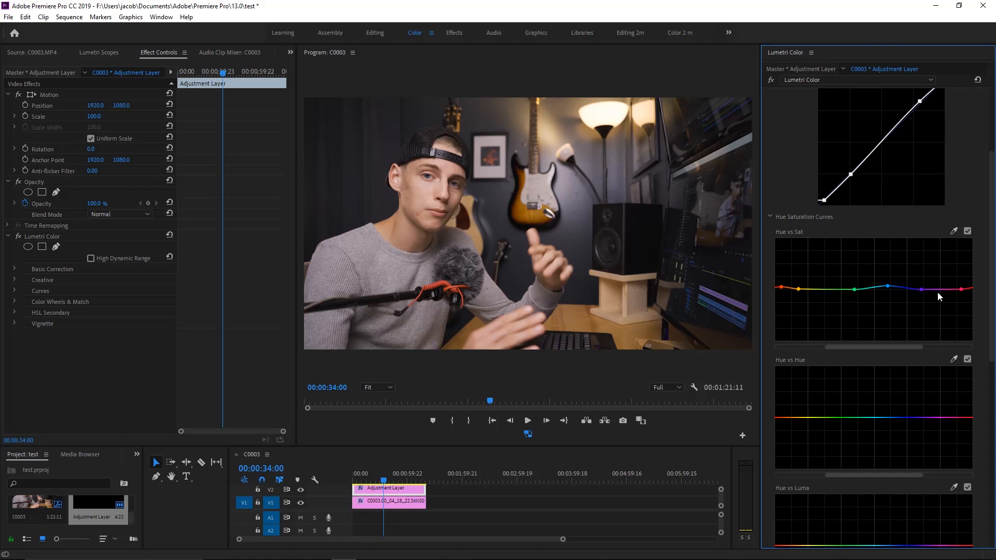
Step: Slightly lower the magenta and yellow-green saturation on the Hue vs Sat curve, and compare the image with the curve off and on
left_click(939, 293)
left_click_drag(826, 289, 827, 296)
left_click(967, 231)
left_click(966, 230)
Step: Add three control points around blue on the Hue vs Hue curve and raise the blue point slightly
left_click(922, 417)
left_click(857, 418)
left_click(885, 418)
left_click_drag(886, 419, 890, 413)
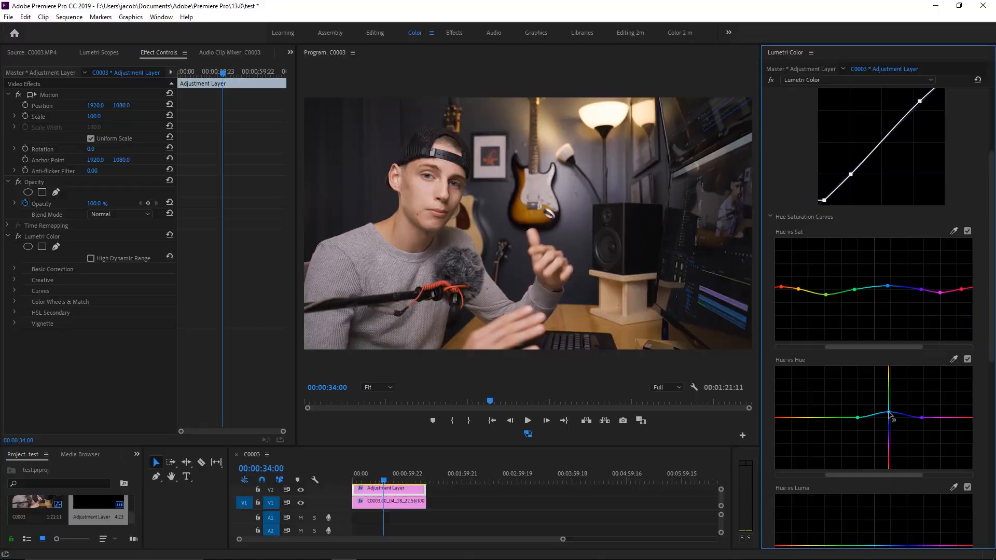
Step: Try a strong upward shift of the blue point on the Hue vs Hue curve, and return it to a slight shift
left_click_drag(890, 413, 894, 387)
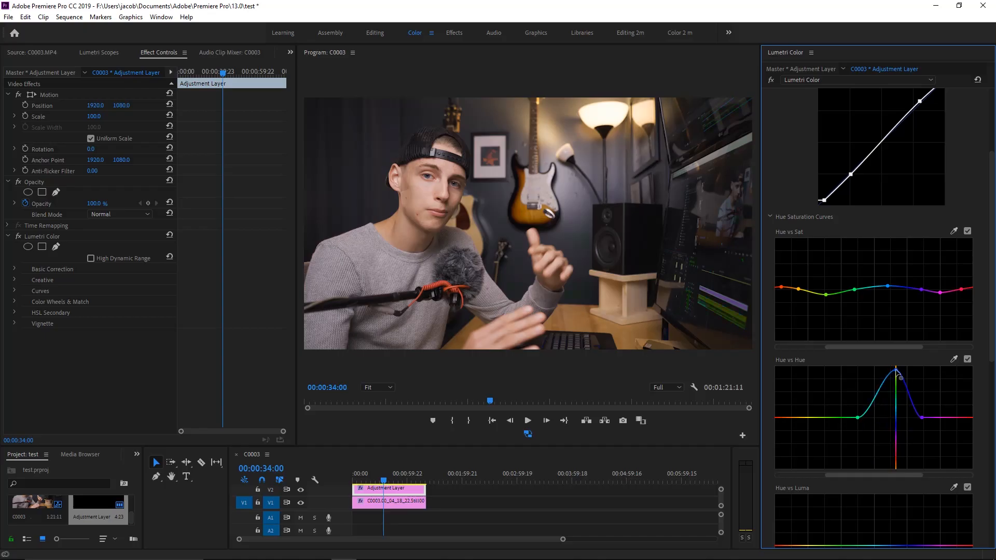
left_click(728, 285)
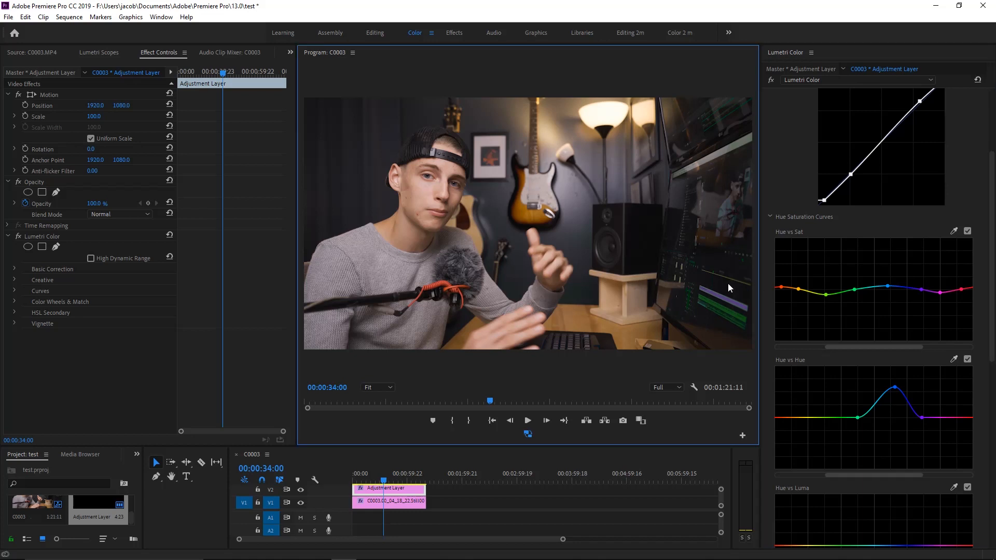
left_click_drag(894, 387, 892, 412)
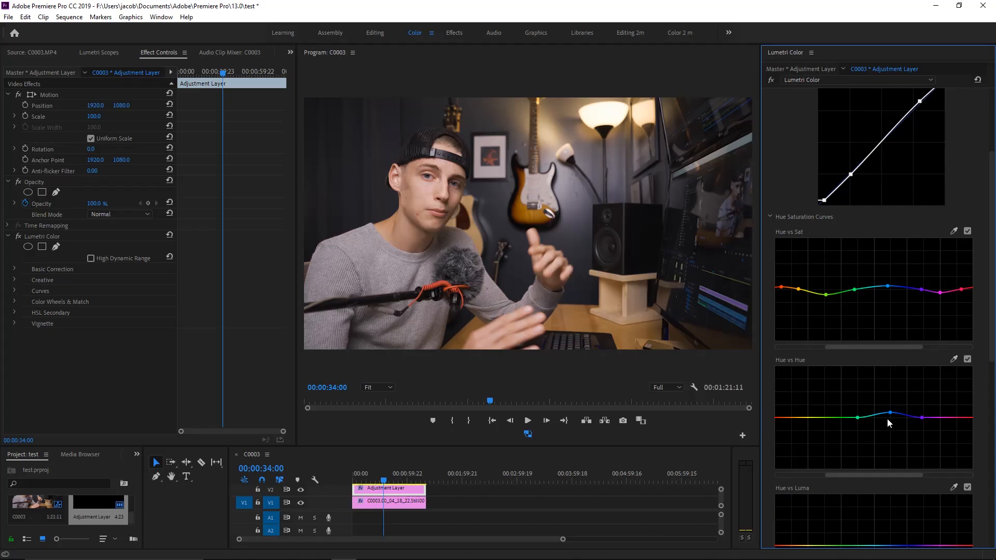
left_click_drag(892, 415, 889, 413)
Step: Sample the lamp's orange colour for the Hue vs Hue curve, try strong shifts, and settle the orange point slightly above neutral
left_click(954, 359)
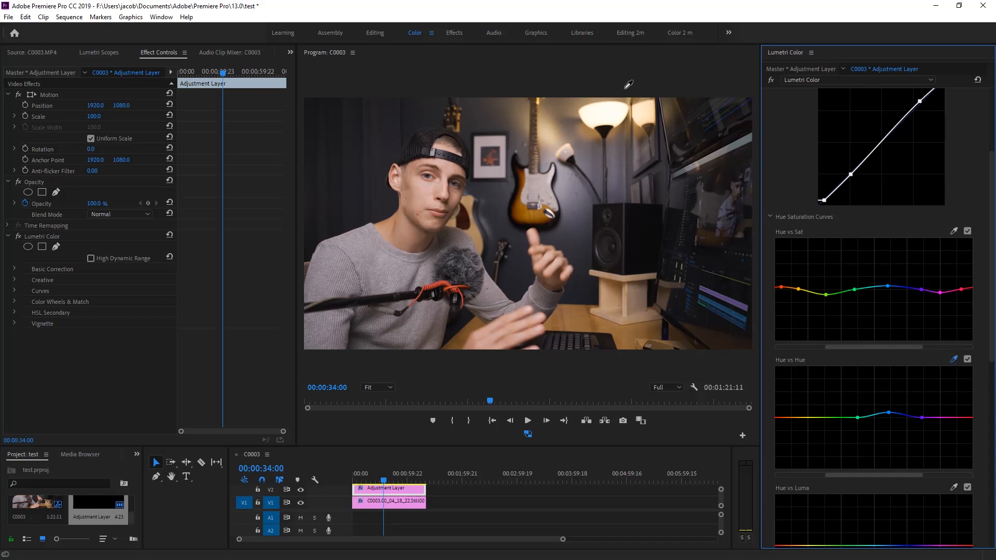
left_click(588, 131)
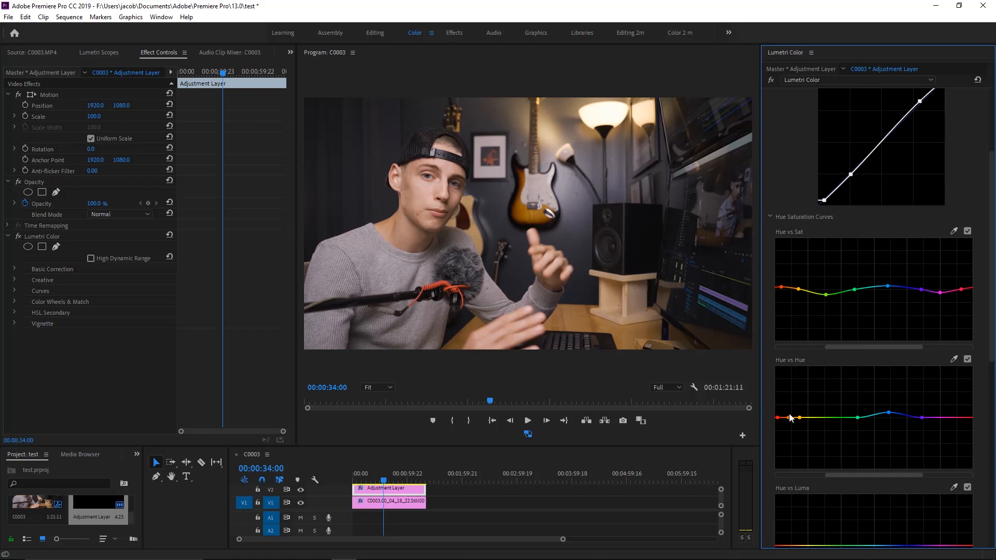
left_click_drag(788, 418, 788, 385)
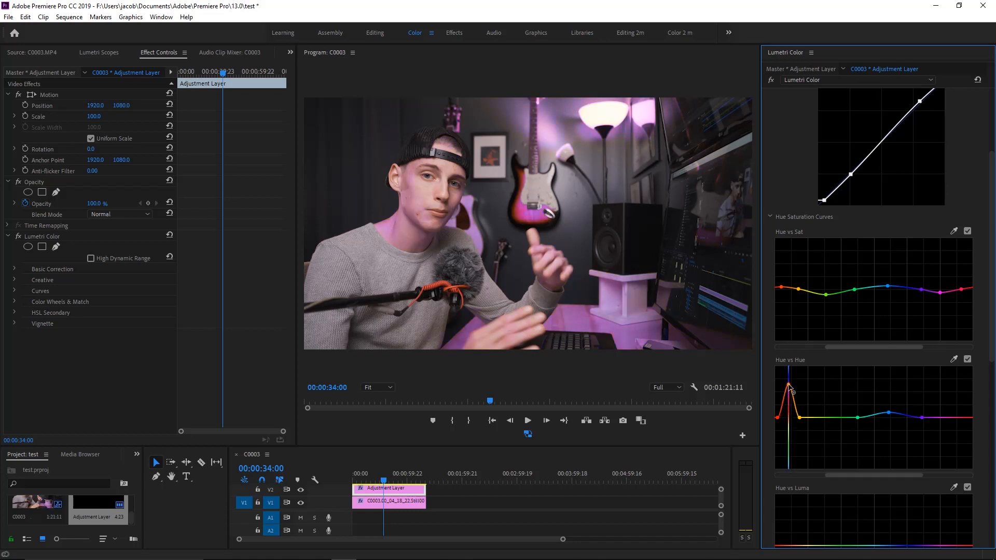
left_click_drag(790, 388, 795, 441)
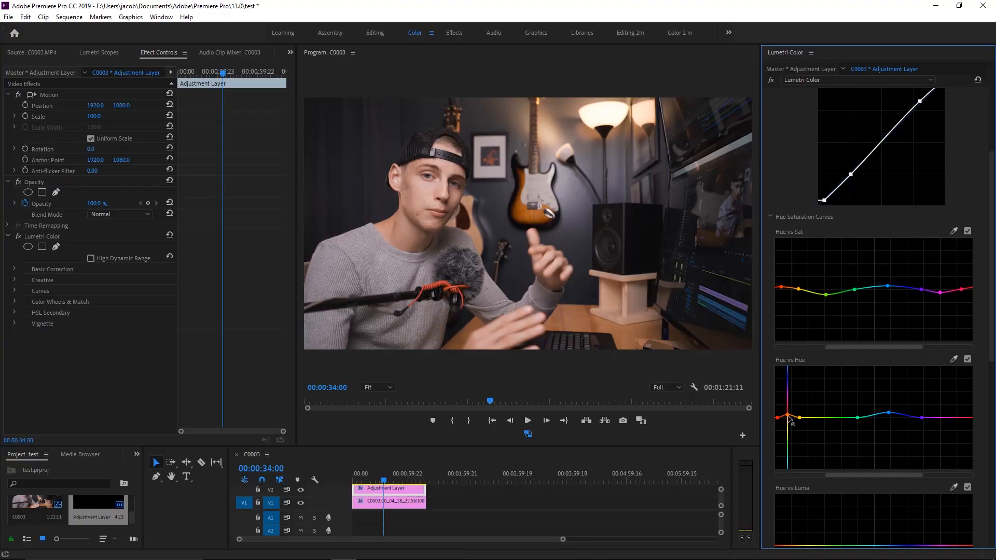
left_click_drag(789, 419, 790, 421)
left_click_drag(790, 420, 790, 418)
Step: Compare the image with the Hue vs Hue curve off and on, leaving it enabled
left_click(967, 359)
left_click(967, 359)
left_click(967, 359)
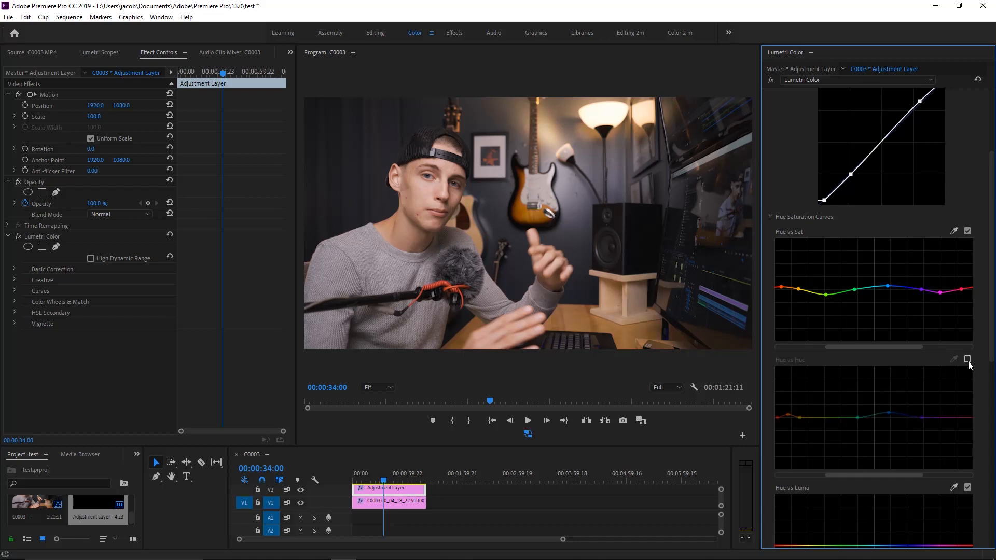
left_click(968, 359)
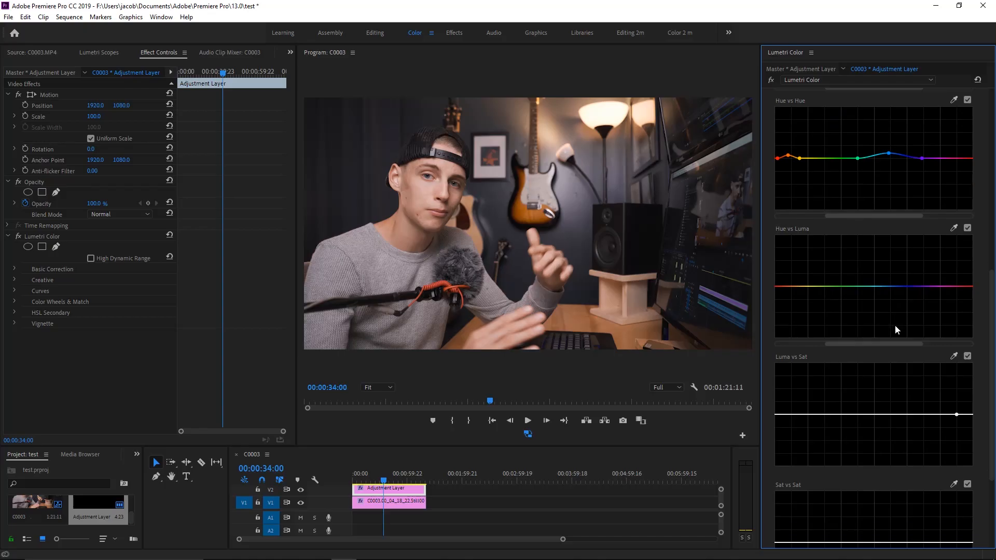
Step: Pull the highlight end of the Luma vs Sat curve all the way down to desaturate the brightest areas
scroll(894, 325, "down", 1)
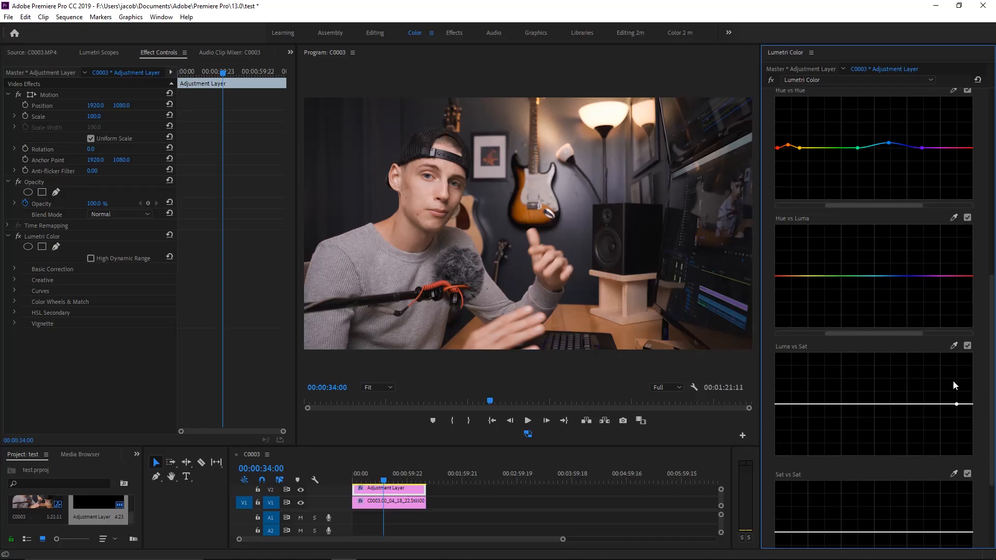
left_click_drag(971, 406, 978, 475)
left_click_drag(973, 456, 981, 345)
left_click_drag(972, 354, 976, 524)
scroll(817, 274, "up", 3)
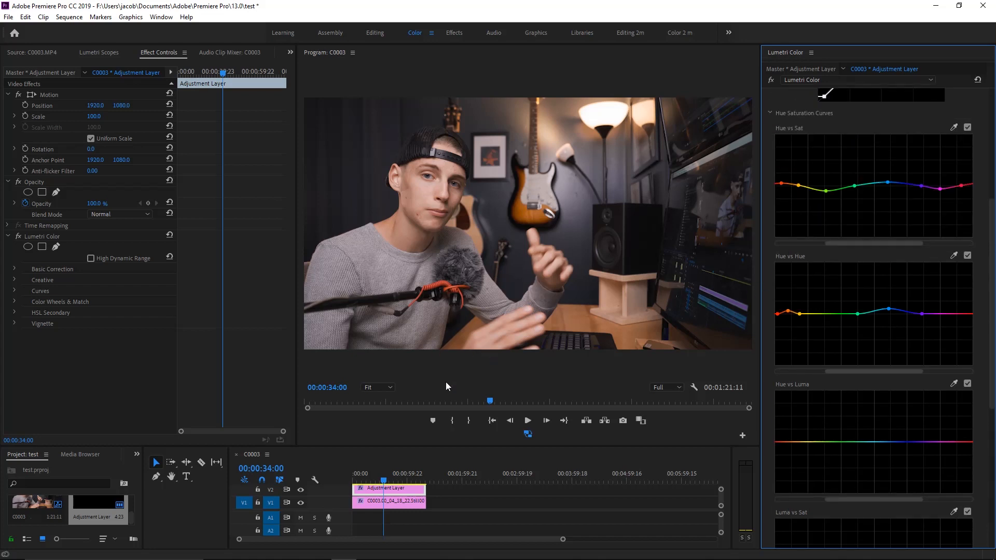
scroll(820, 270, "up", 4)
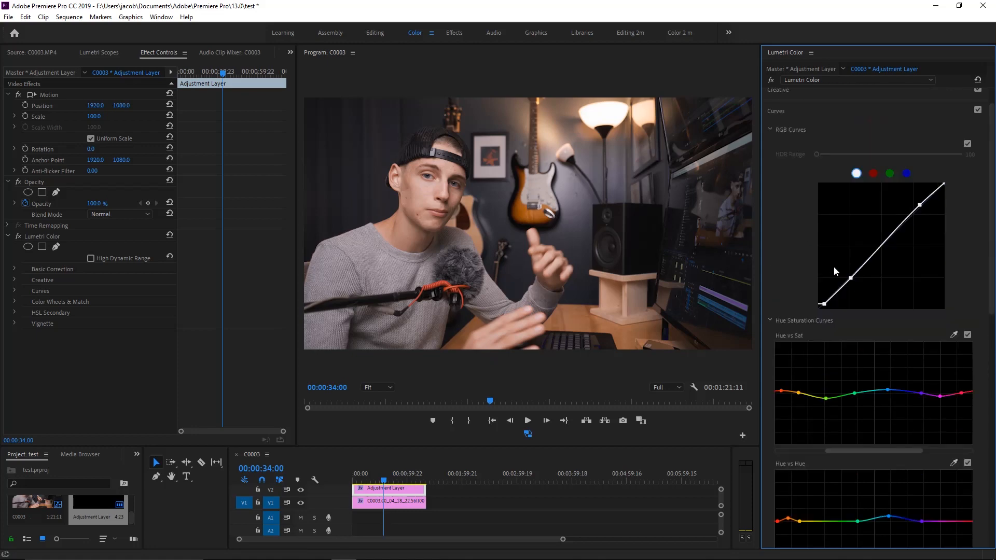